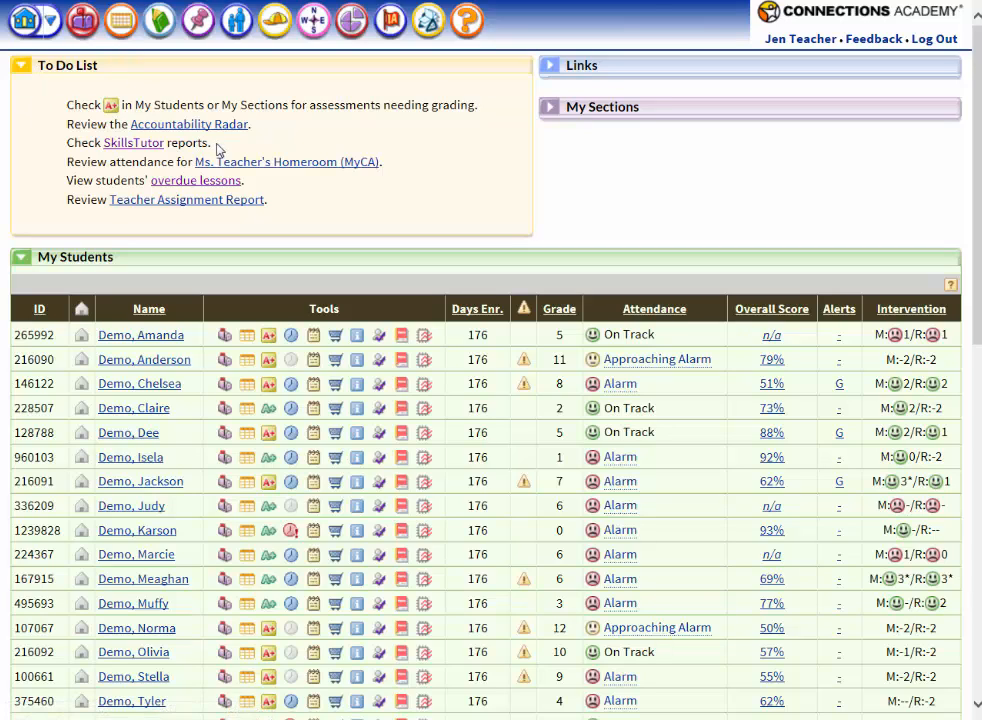
- Review the SkillsTutor reports item in the To Do List and the supplemental instructional support program links
drag(211, 144, 64, 144)
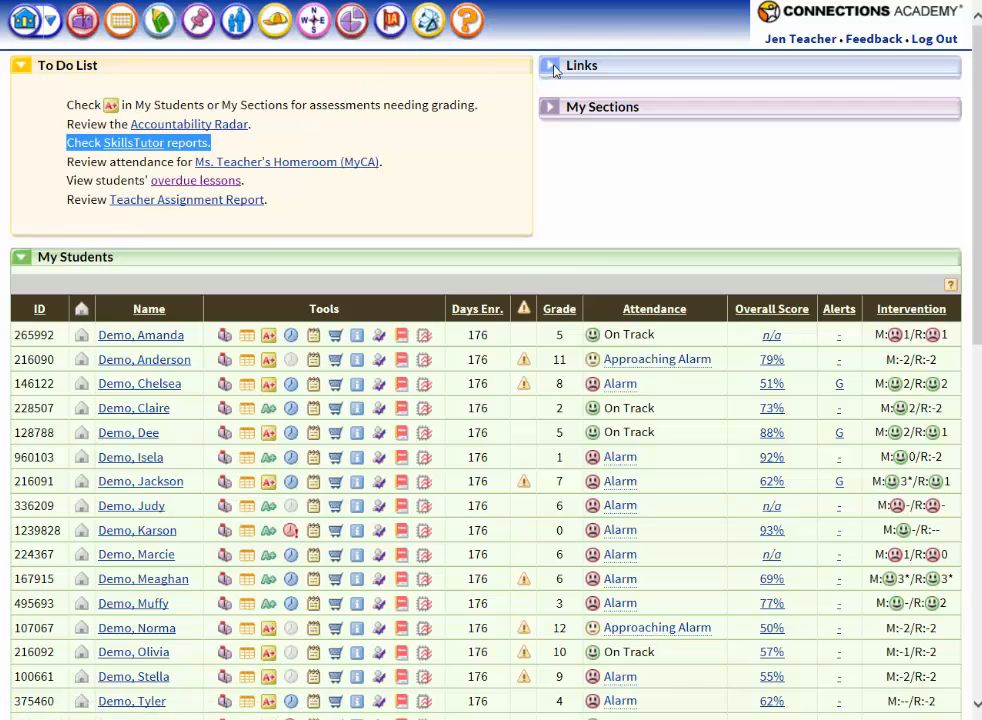
click(554, 68)
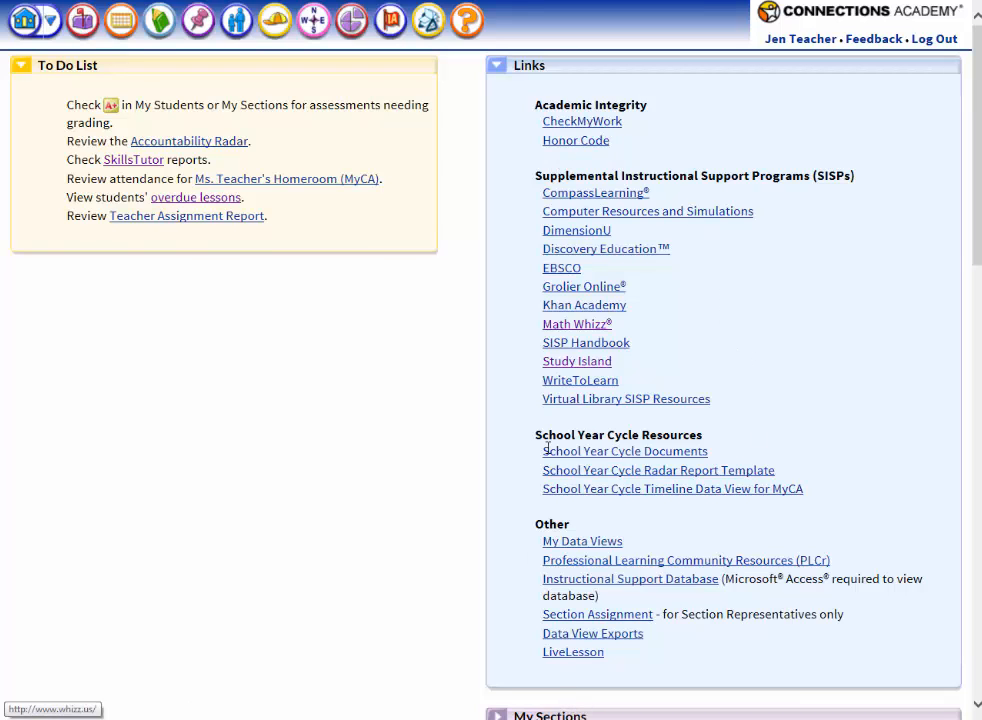
click(500, 69)
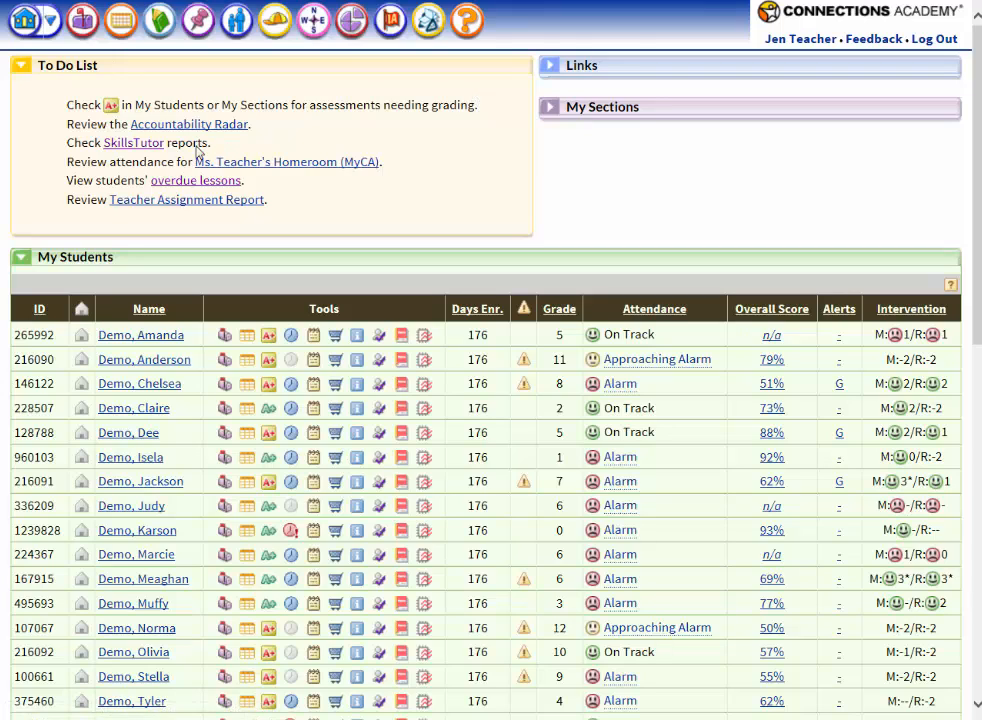
drag(211, 147, 84, 147)
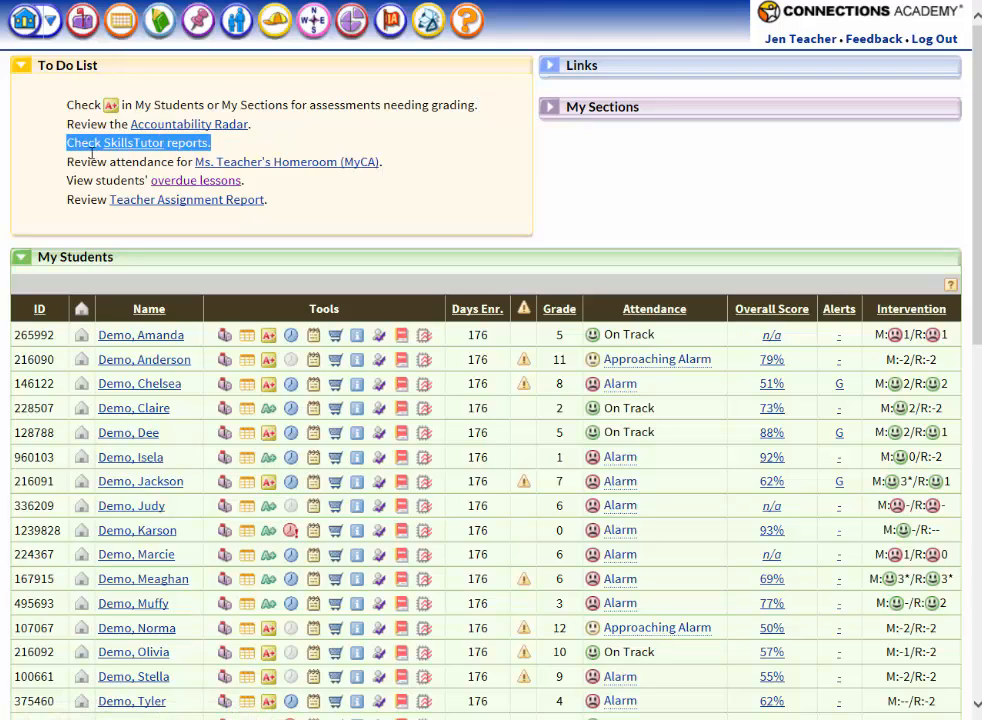
click(227, 146)
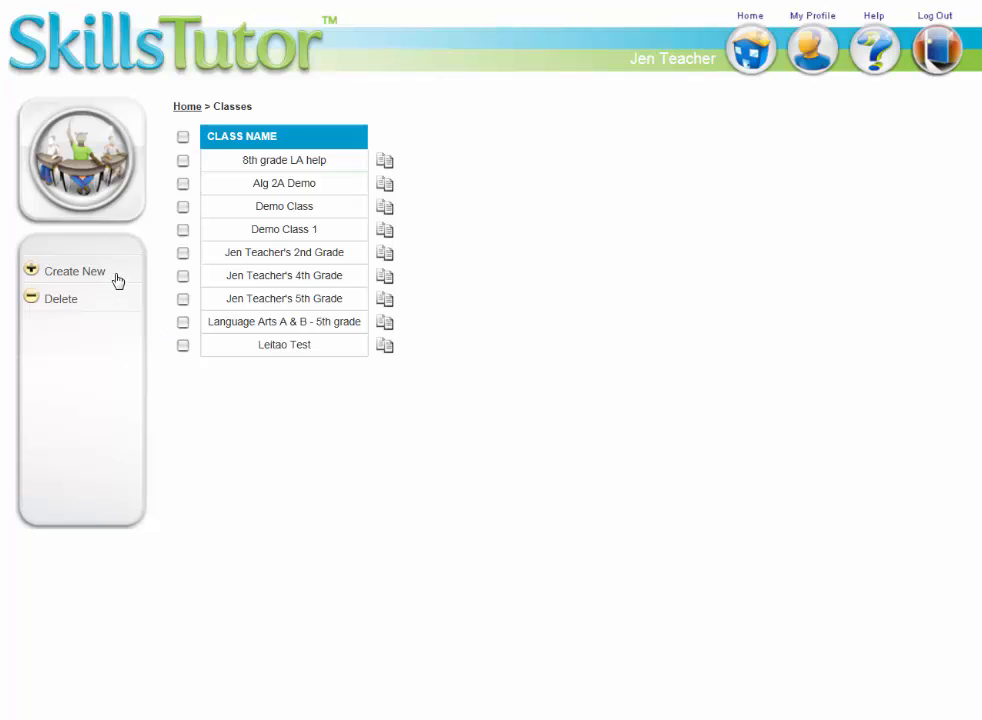
- Create a new class named "Test" and save it
drag(118, 279, 52, 280)
click(52, 279)
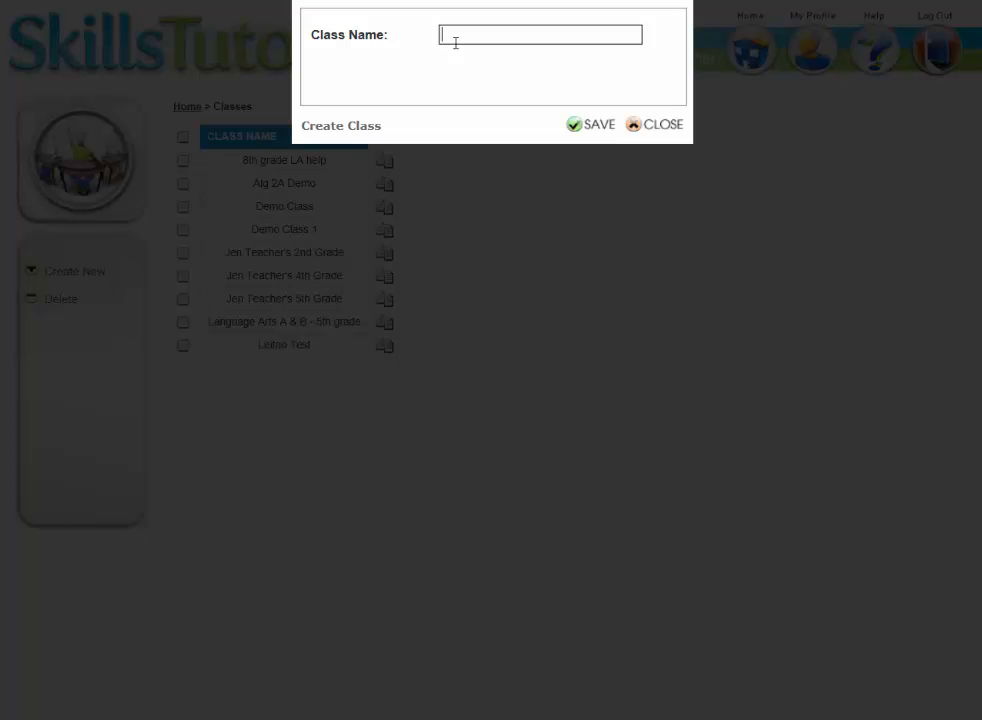
text(Test)
click(599, 125)
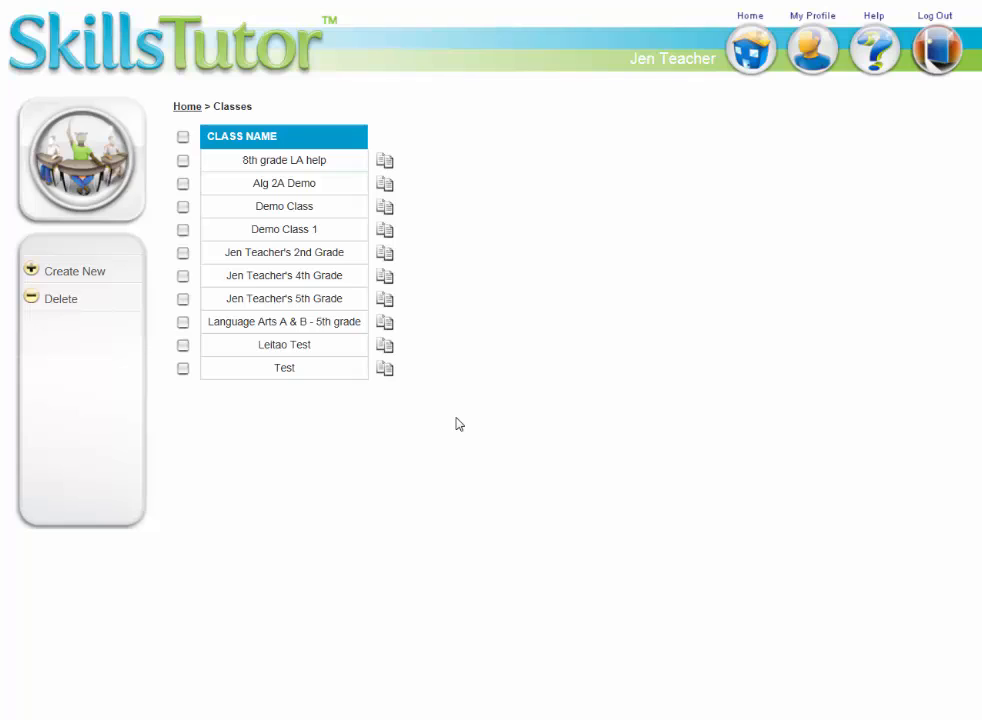
- Open the Test class's student roster and start enrolling students
click(284, 369)
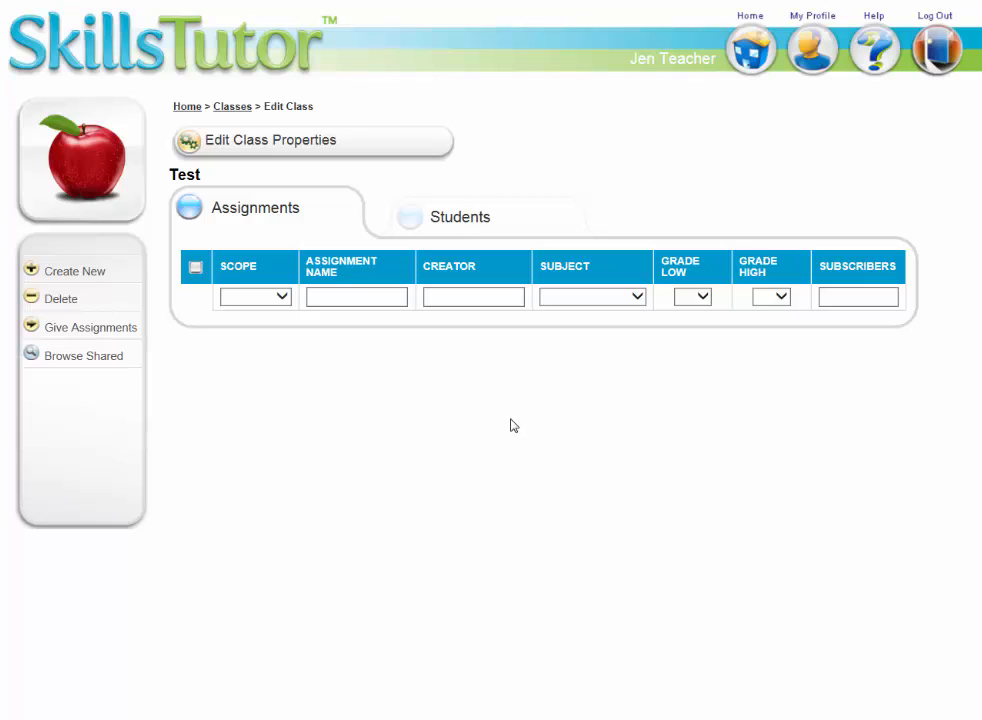
click(468, 220)
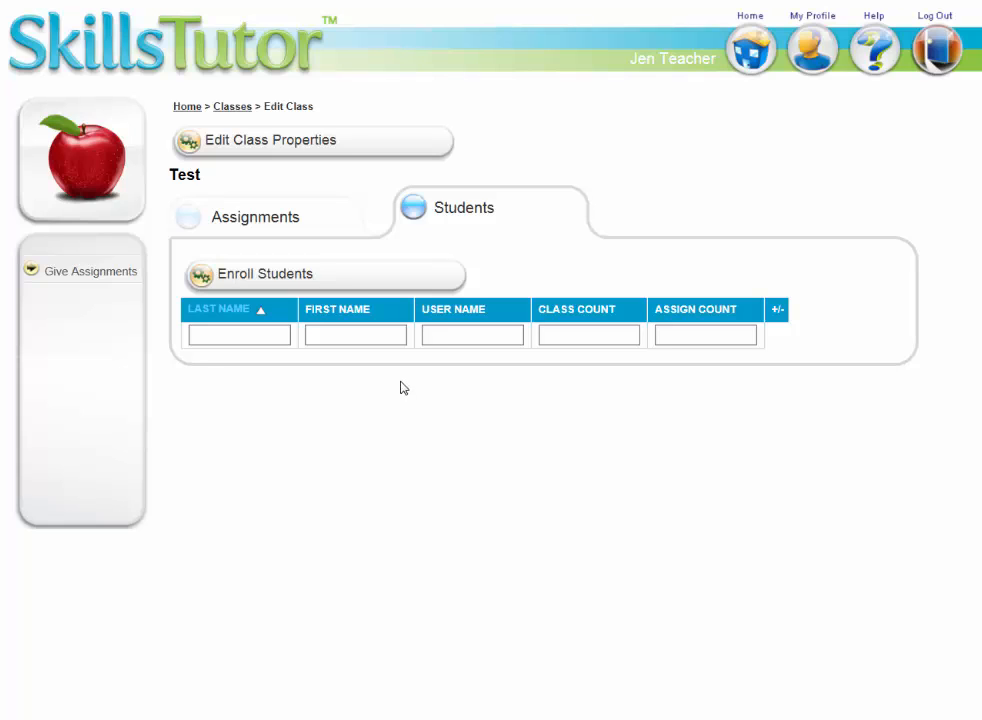
click(308, 285)
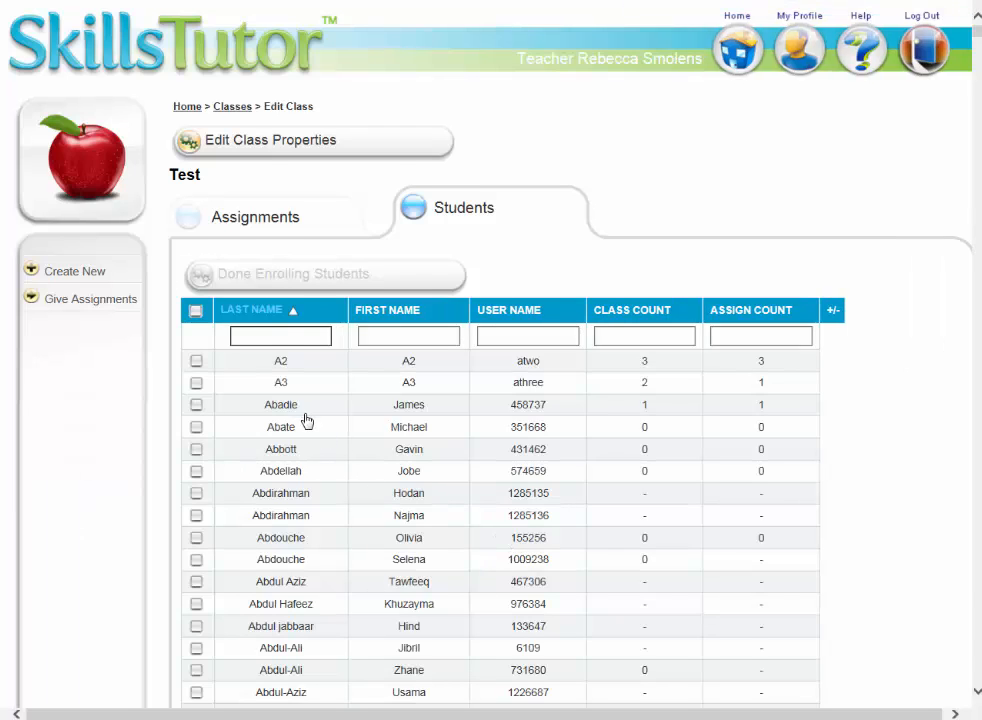
- Look through the list of students available for enrollment in the Test class
scroll(306, 420, down, 6)
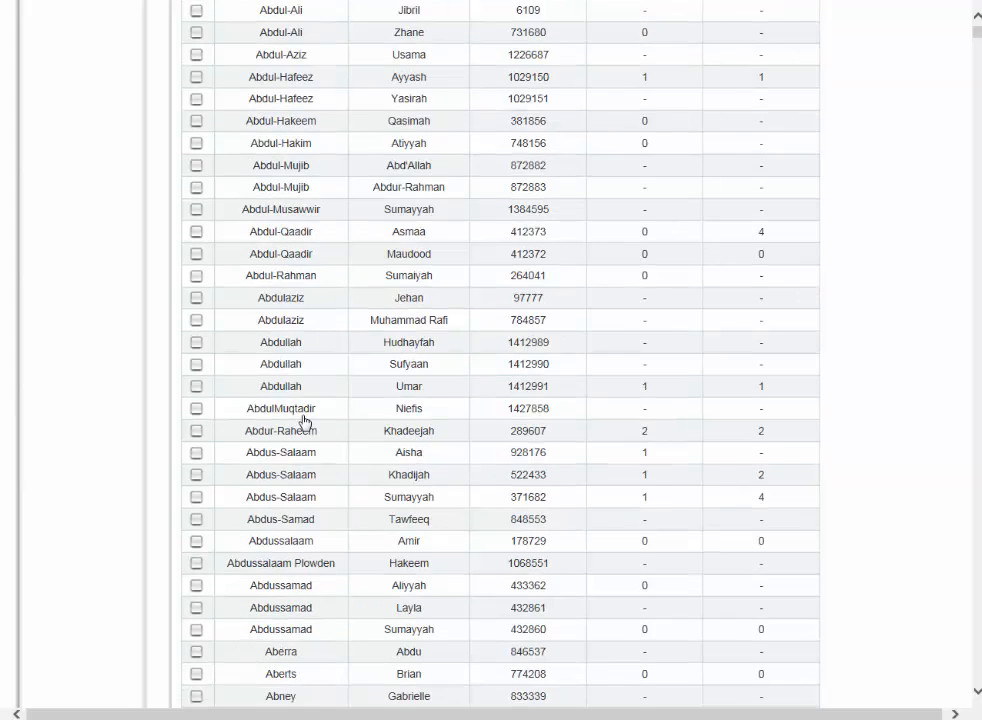
scroll(303, 421, up, 7)
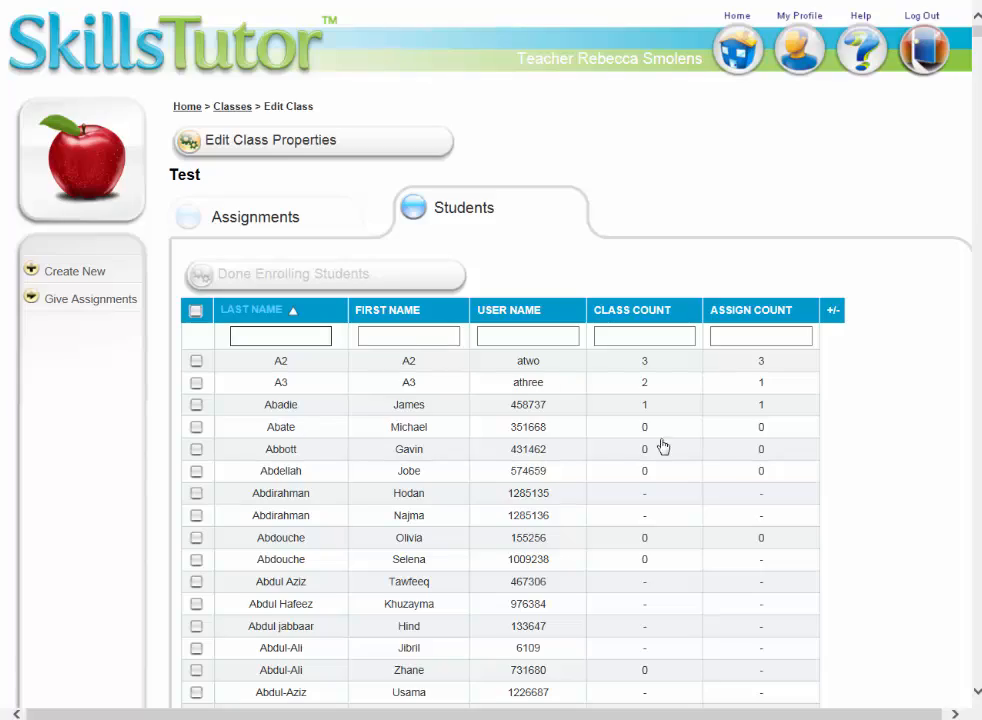
scroll(219, 487, down, 15)
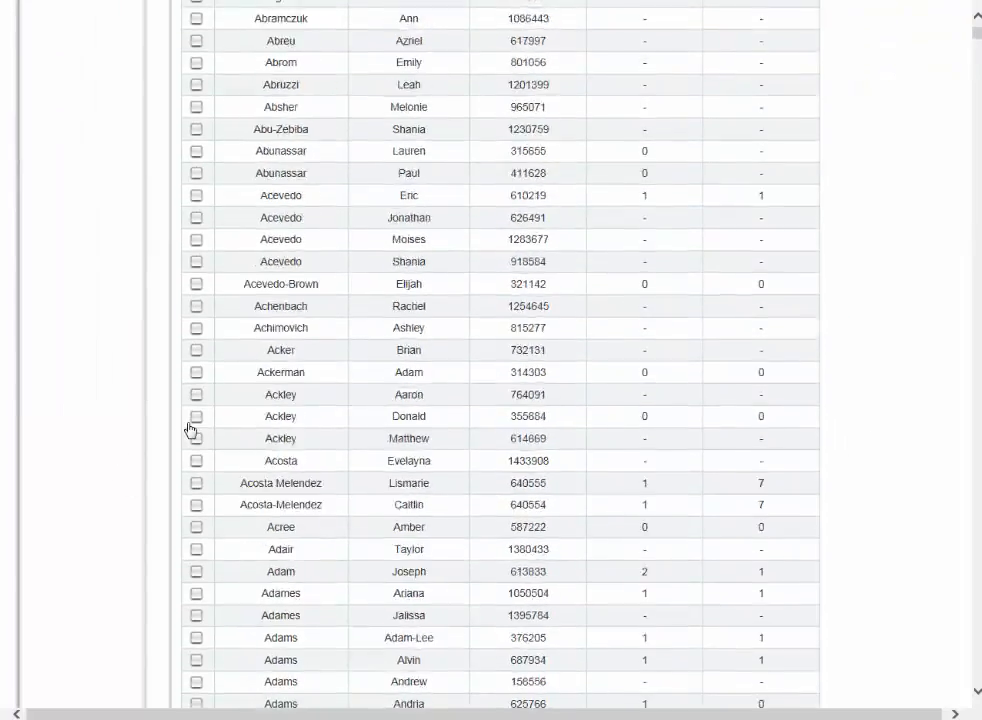
scroll(190, 430, down, 20)
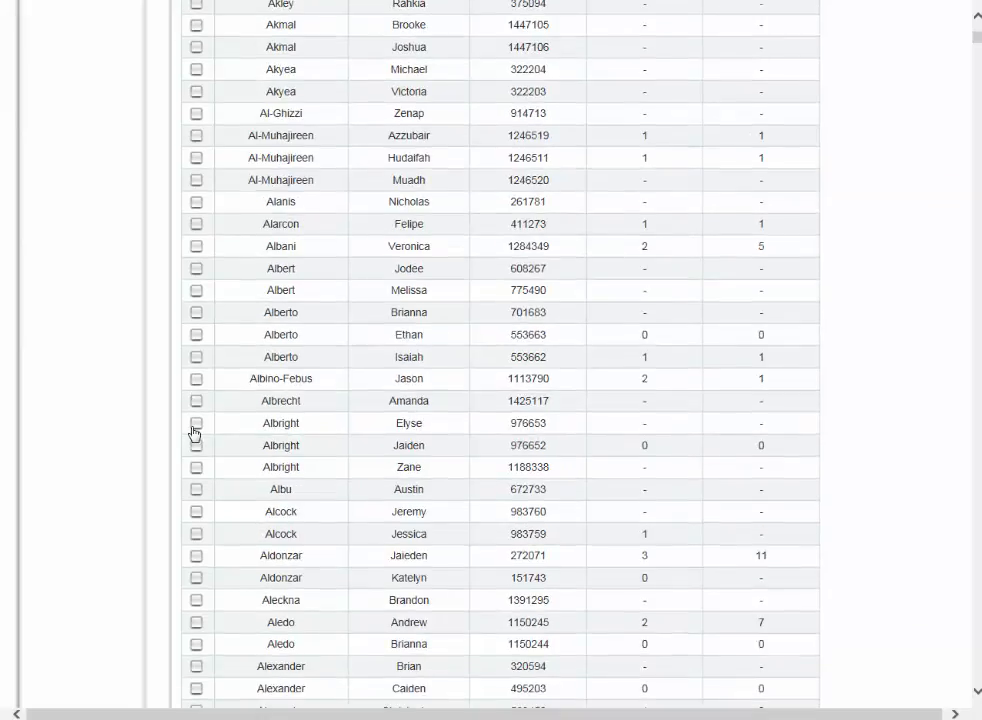
scroll(193, 432, down, 3)
scroll(190, 432, up, 18)
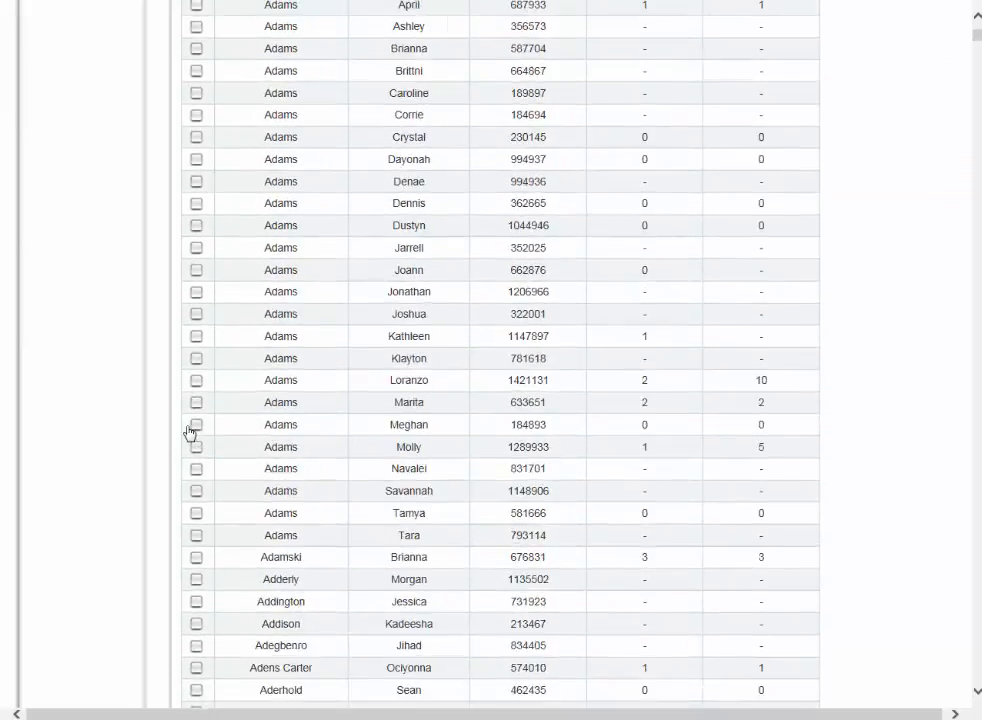
scroll(190, 432, up, 20)
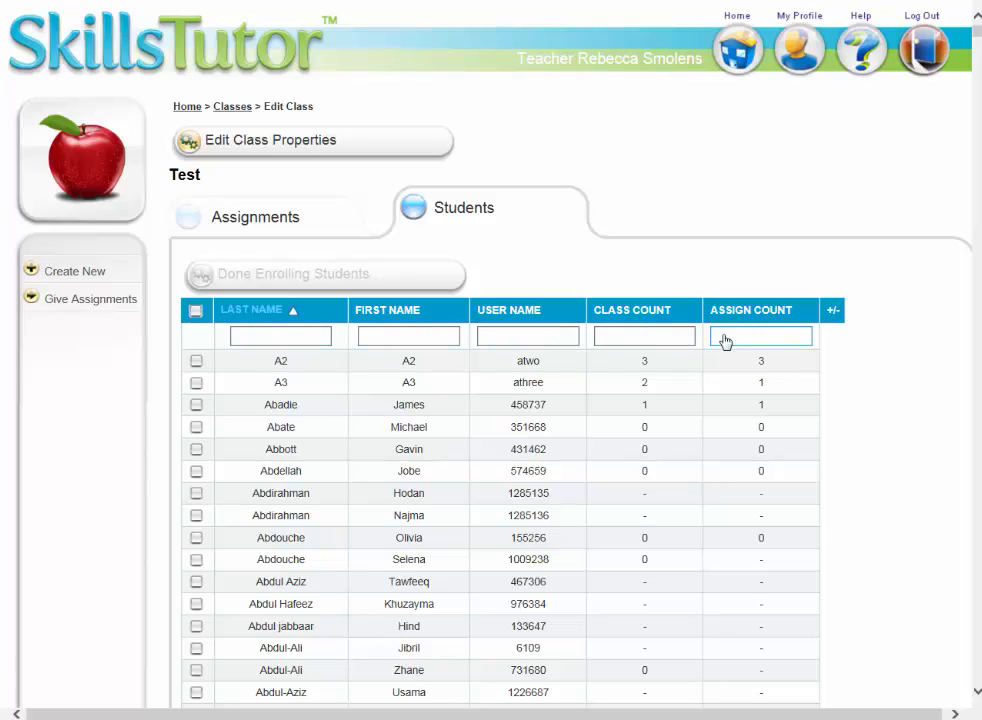
- Try filtering the enrollment list by last name, first with "demo" and then with "sm"
click(282, 336)
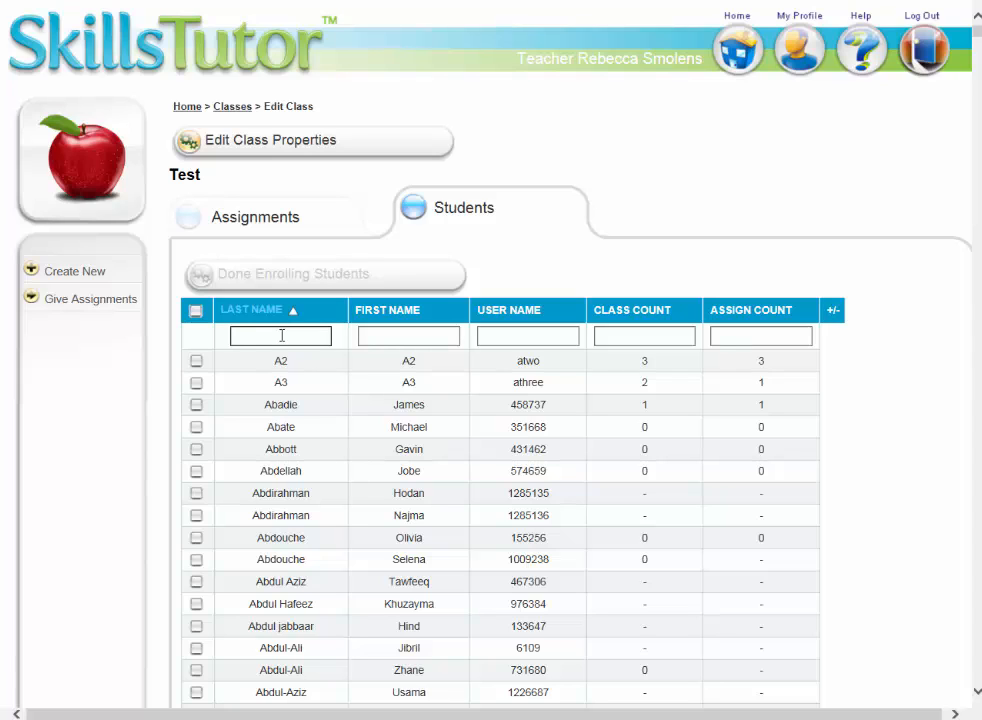
text(d)
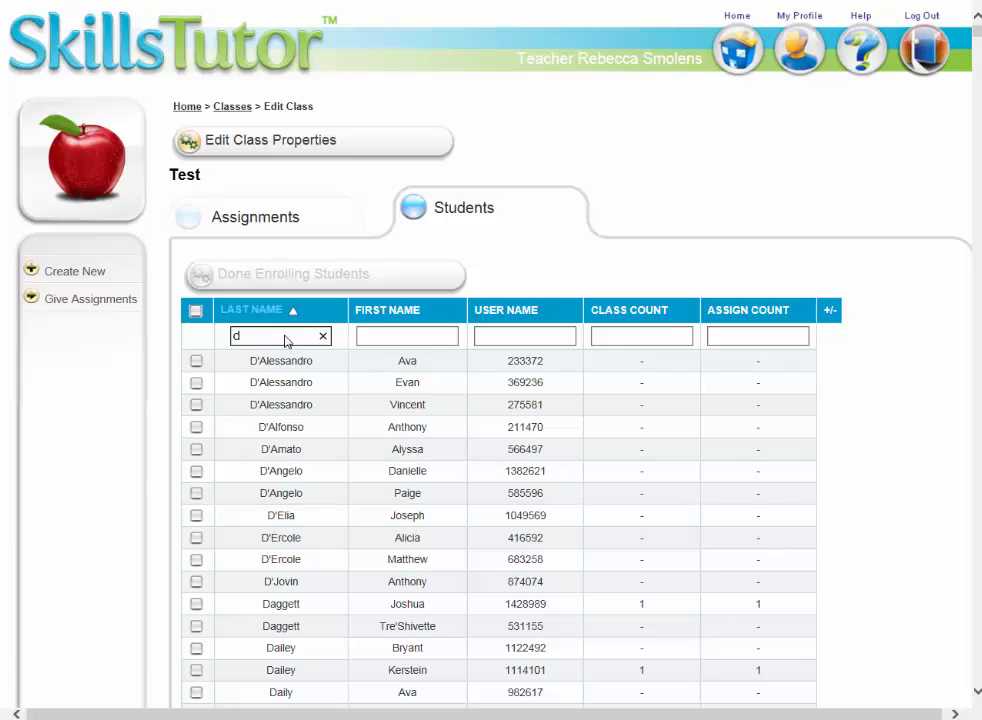
text(emo)
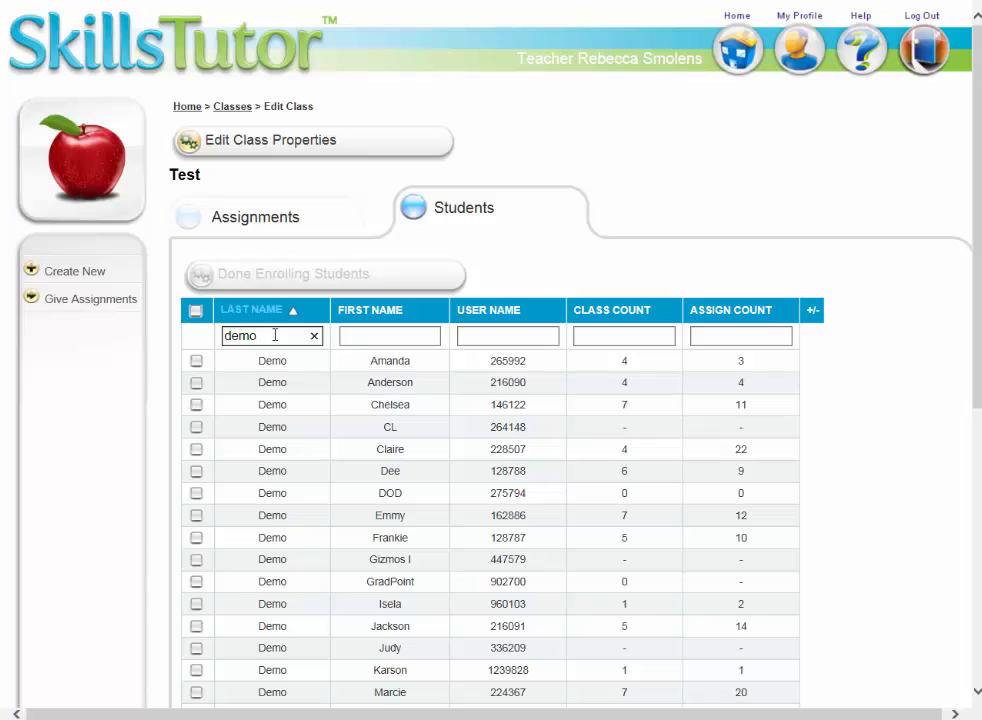
drag(272, 333, 200, 345)
text(sm)
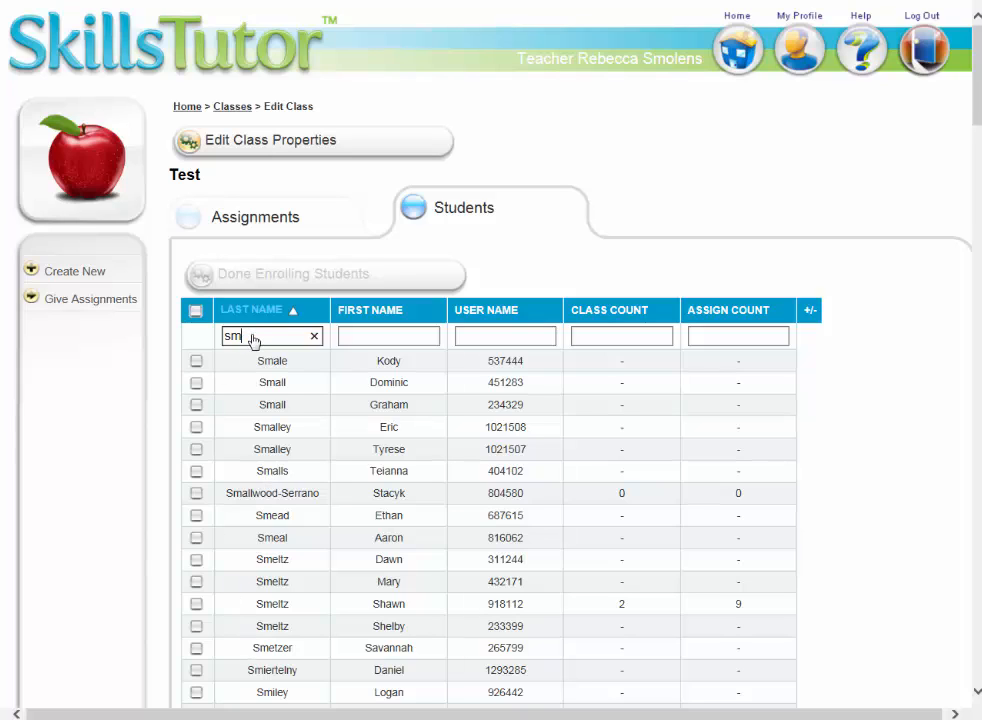
- Filter the enrollment list by last name "demo" and select the second and sixth listed students
drag(254, 337, 217, 345)
text(d)
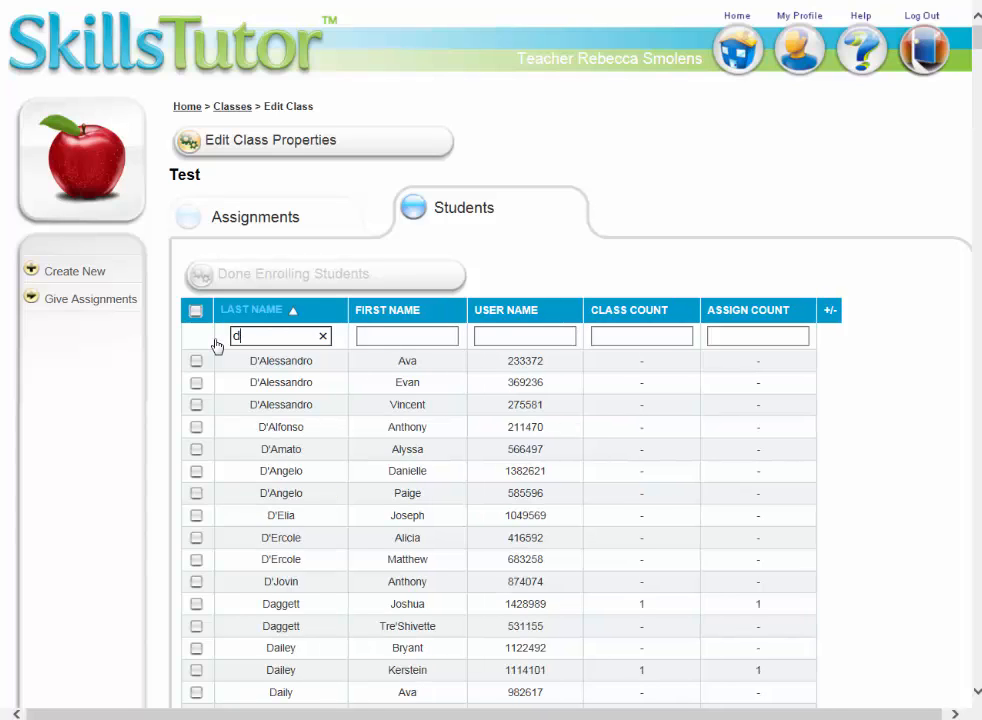
text(emo)
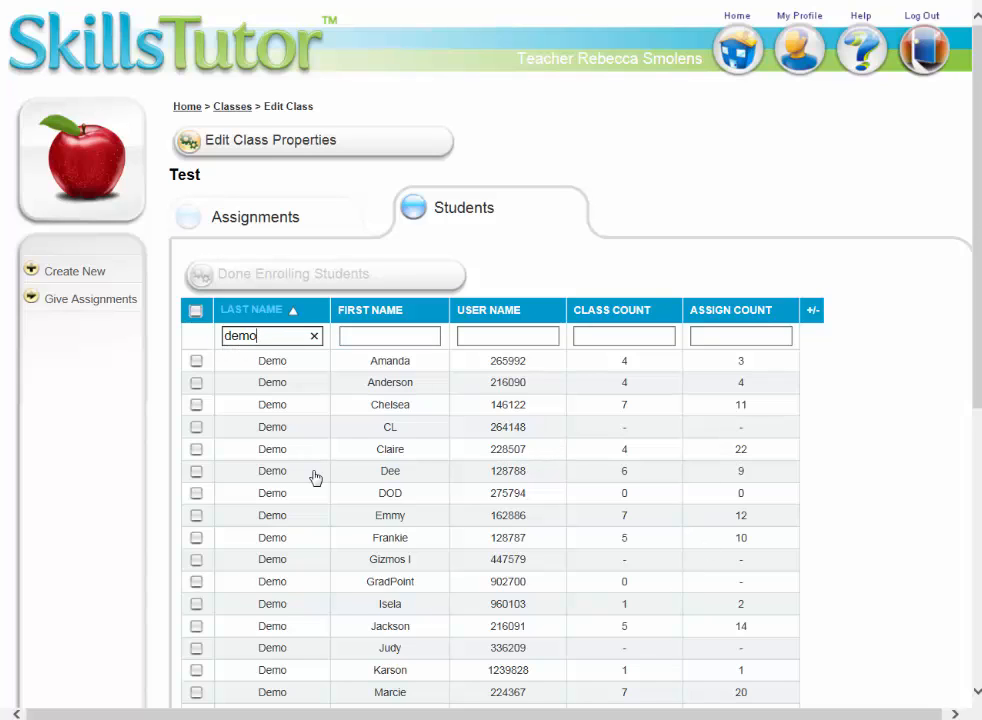
click(196, 382)
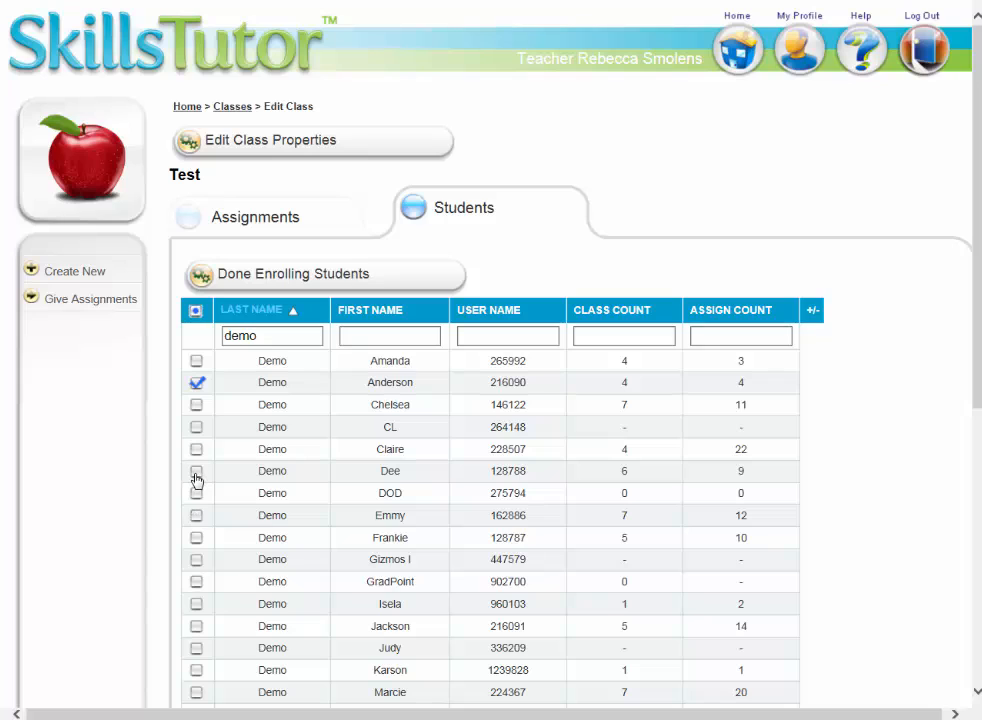
click(196, 471)
scroll(977, 549, down, 3)
scroll(308, 372, up, 3)
- Filter the enrollment list by a full surname beginning with "sm" and select the fourth listed student
drag(271, 339, 209, 345)
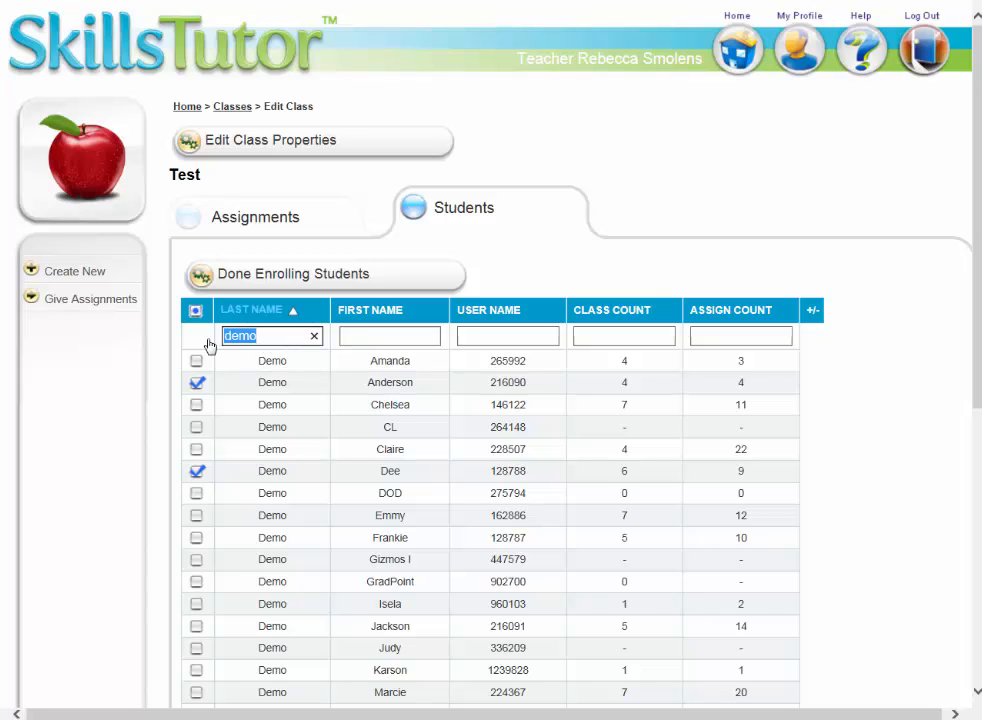
text(smit)
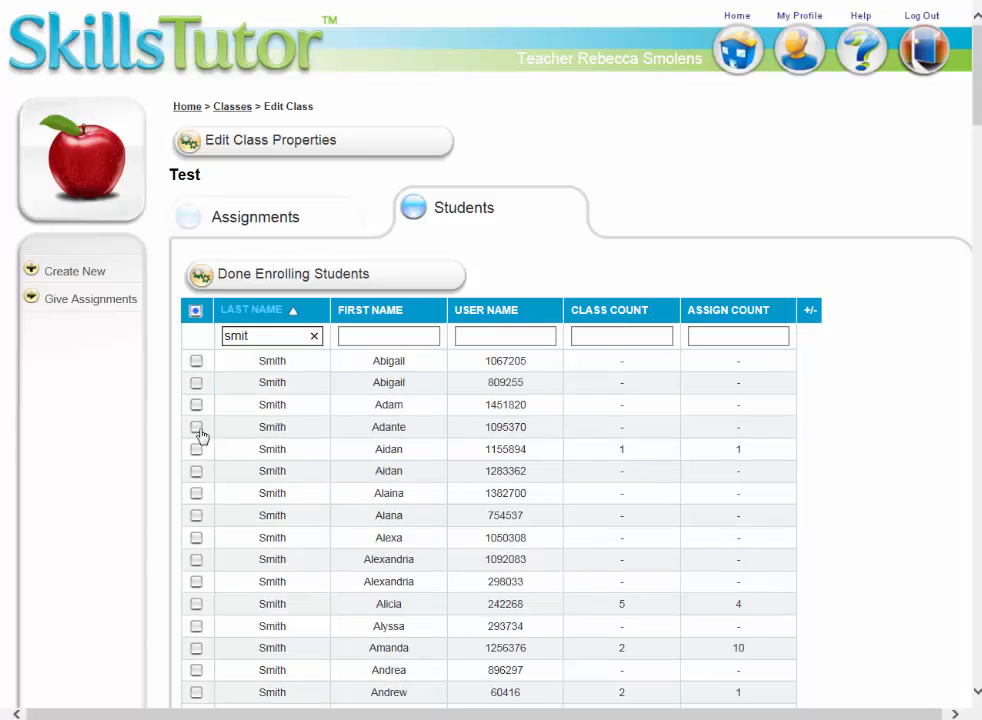
text(h)
click(197, 428)
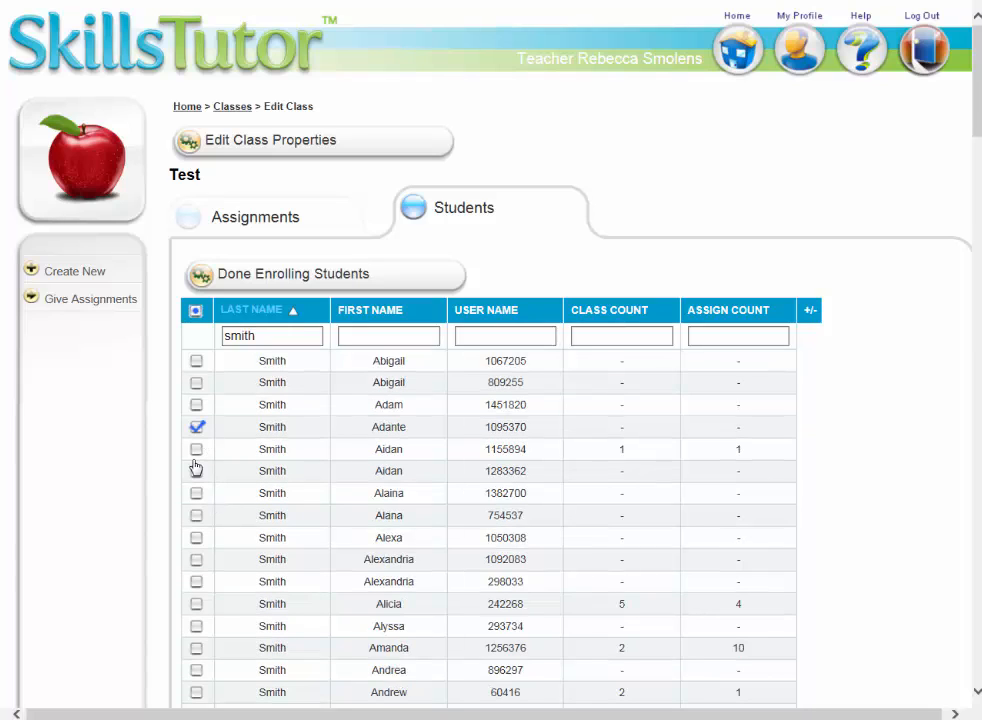
- Filter the last names by "demo" again to check the students selected there
drag(280, 337, 205, 344)
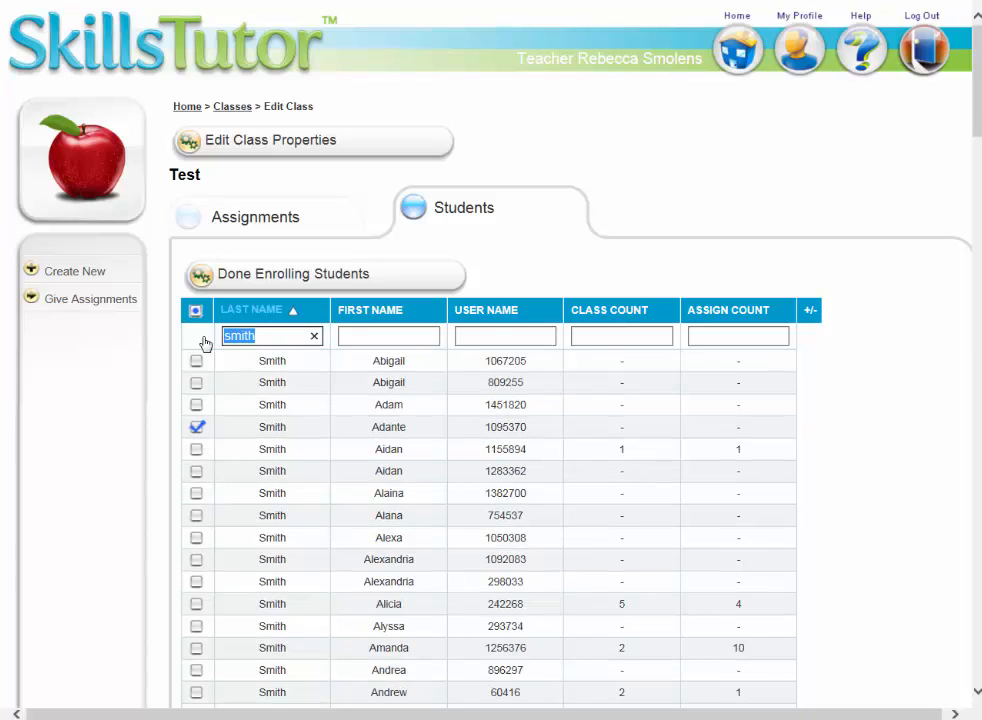
text(d)
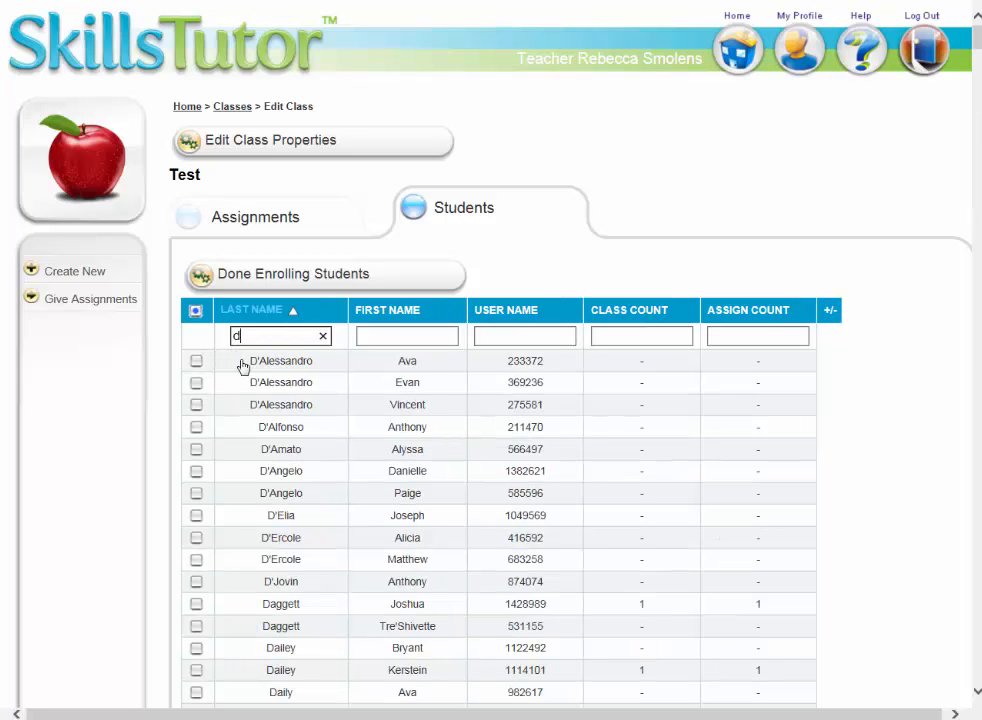
text(emo)
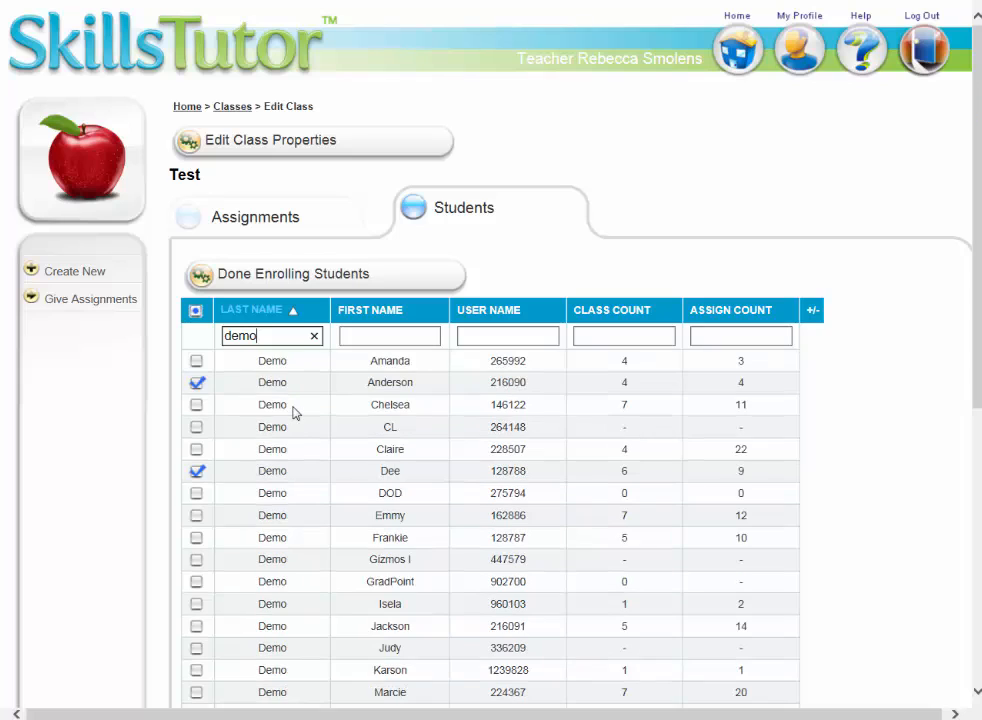
- Filter by the "sm" surname again, select the seventh listed student instead of the fourth, and finish enrolling students
double_click(241, 333)
text(sm)
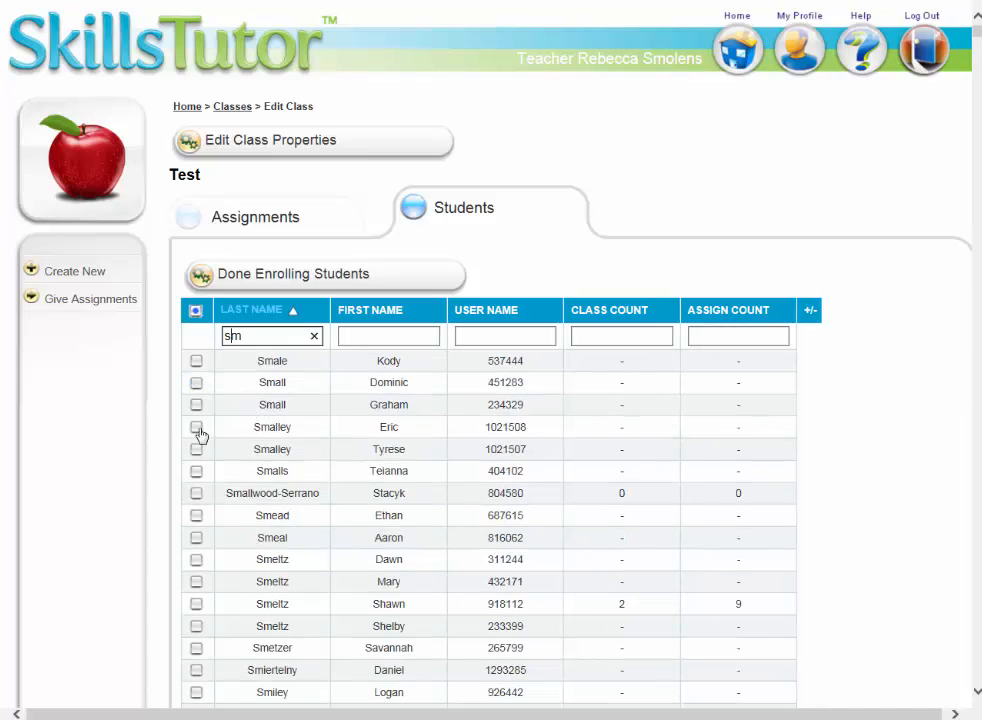
text(ith)
click(196, 493)
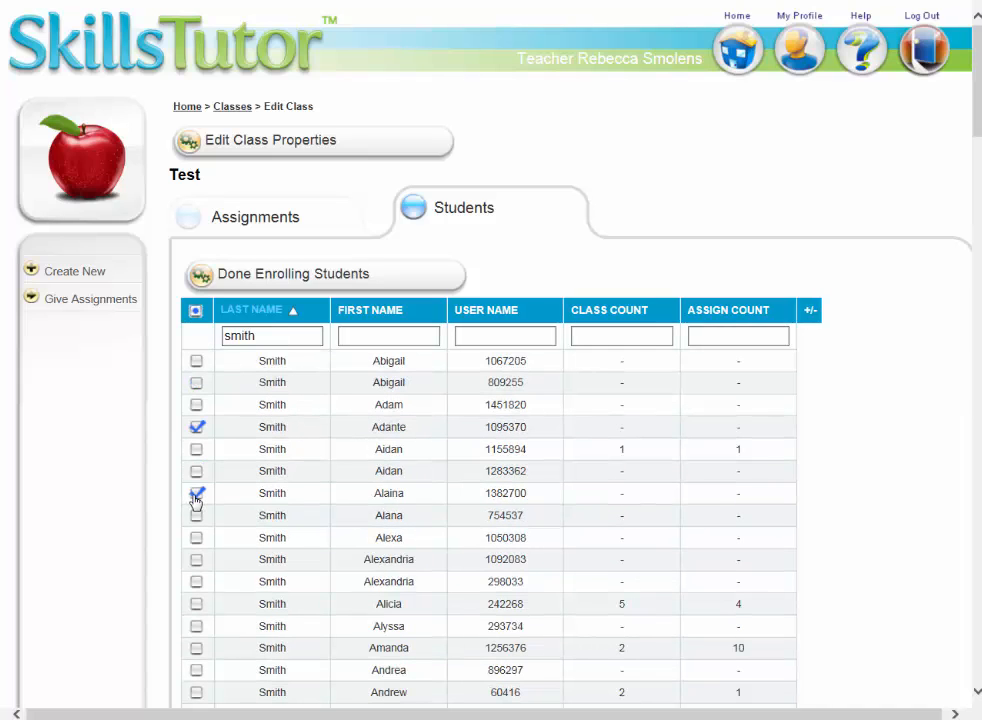
click(197, 428)
click(295, 281)
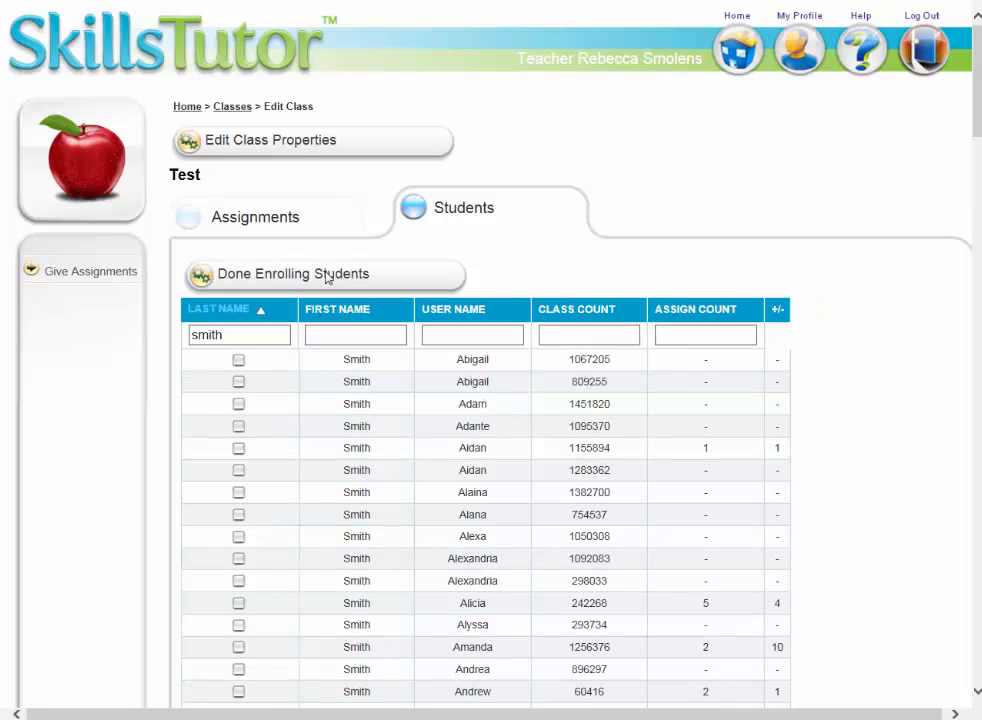